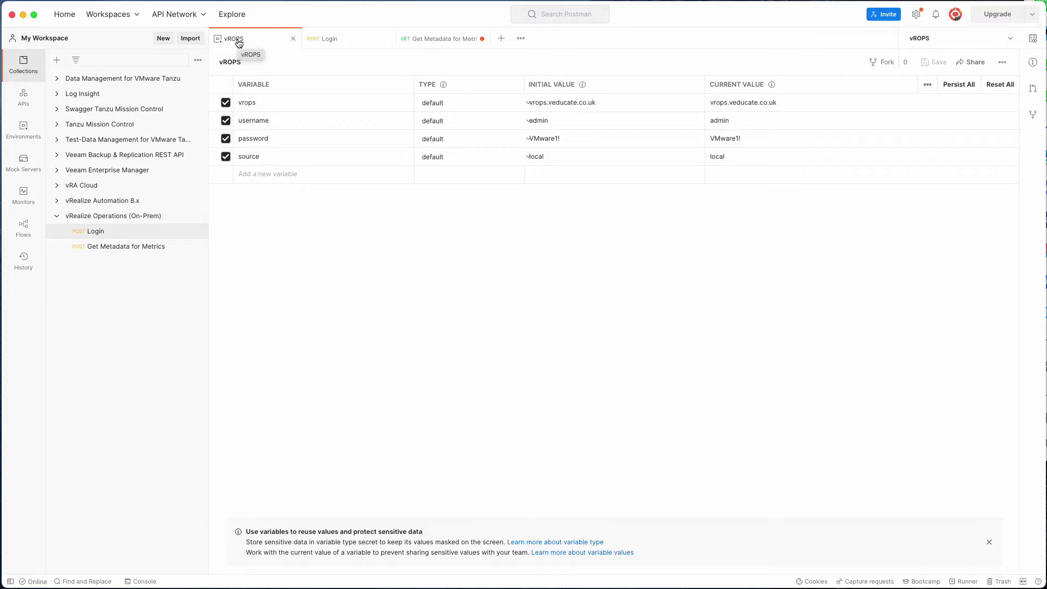
Examine the vROPS environment's variables and the active environment selection, and return to the collections.
click(30, 132)
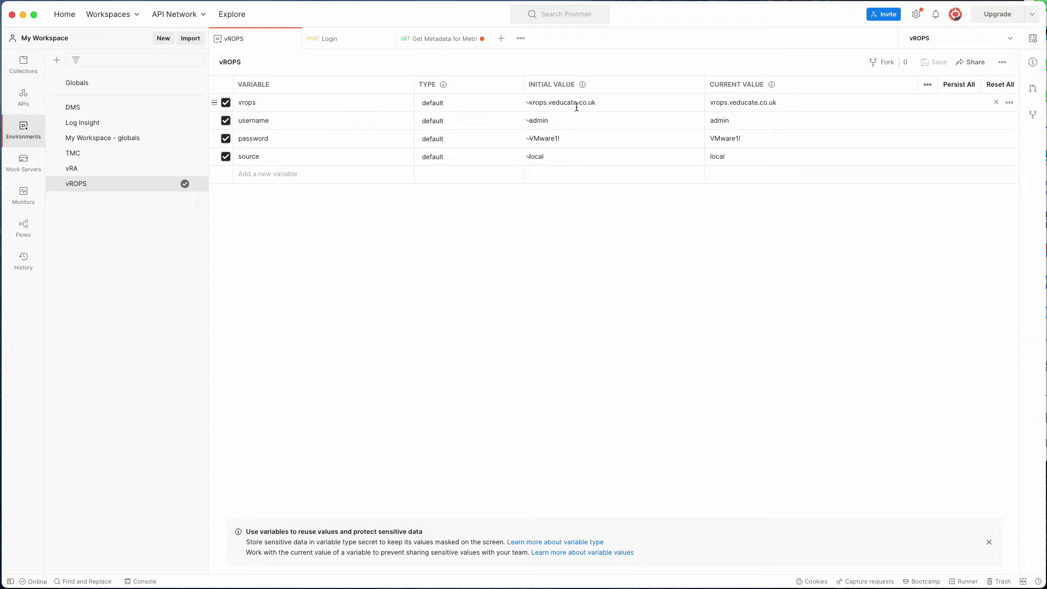
click(636, 103)
key(super+a)
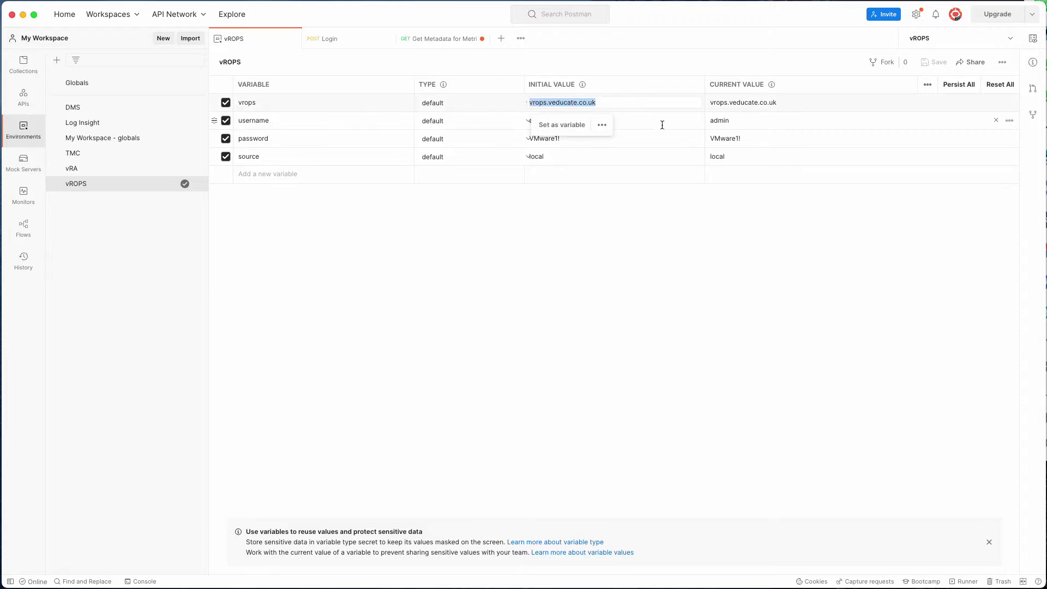
click(673, 120)
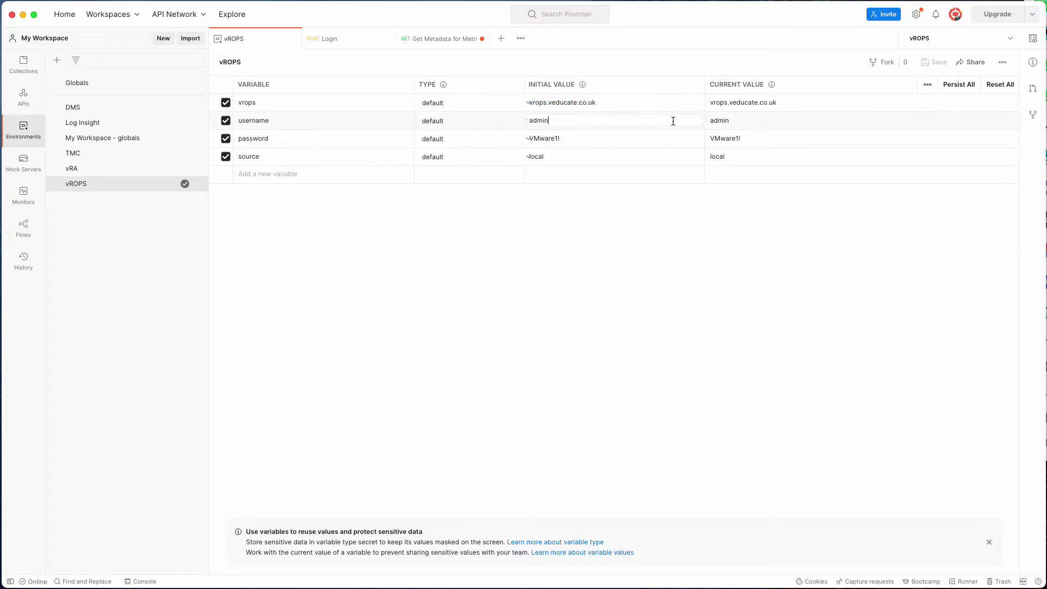
click(573, 138)
click(562, 158)
drag(562, 158, 530, 158)
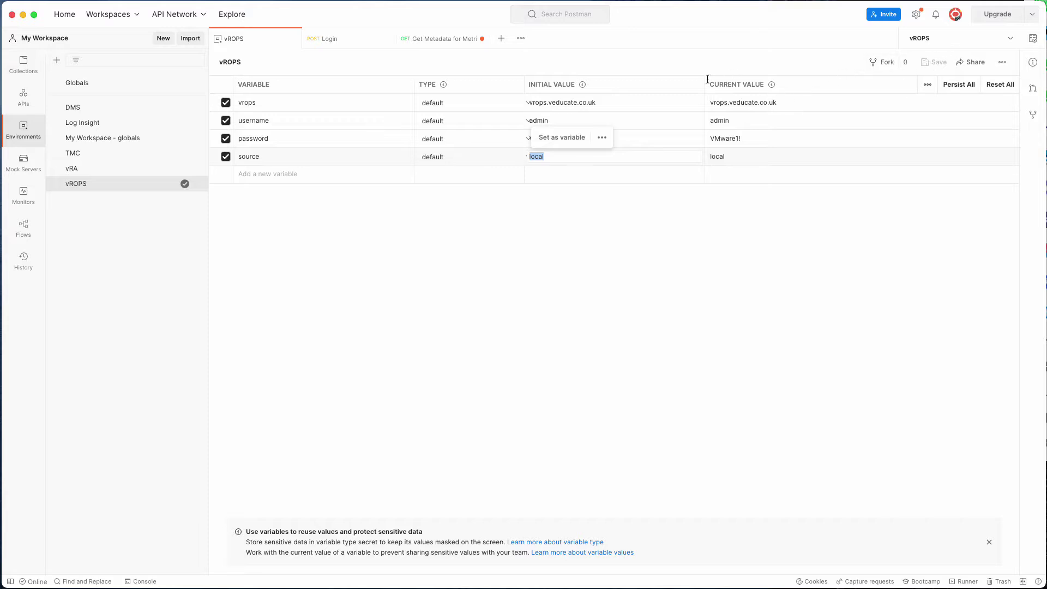
click(957, 34)
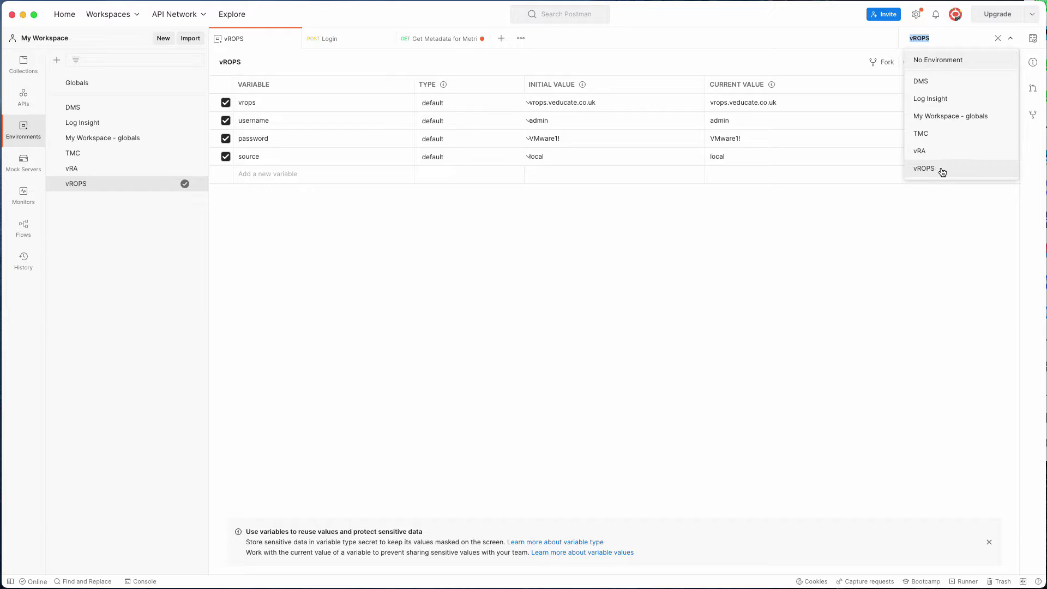
click(942, 42)
key(Escape)
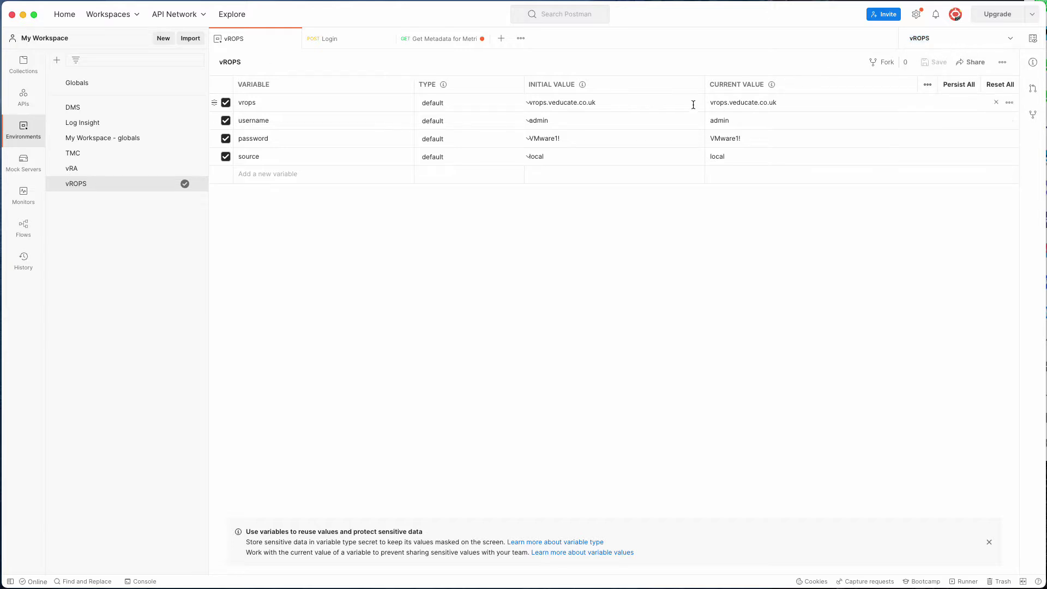
click(24, 65)
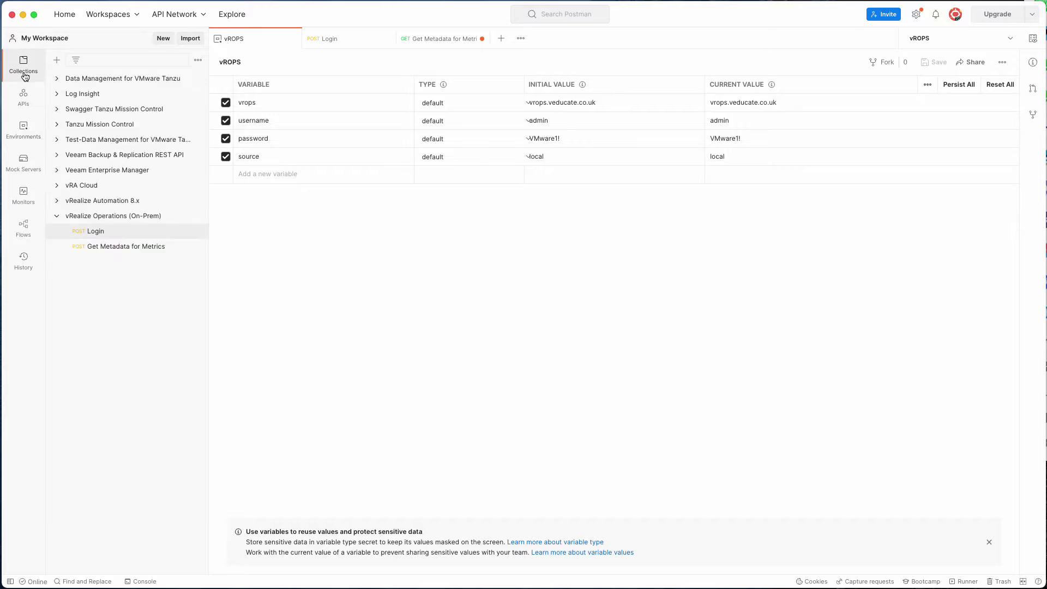
click(160, 40)
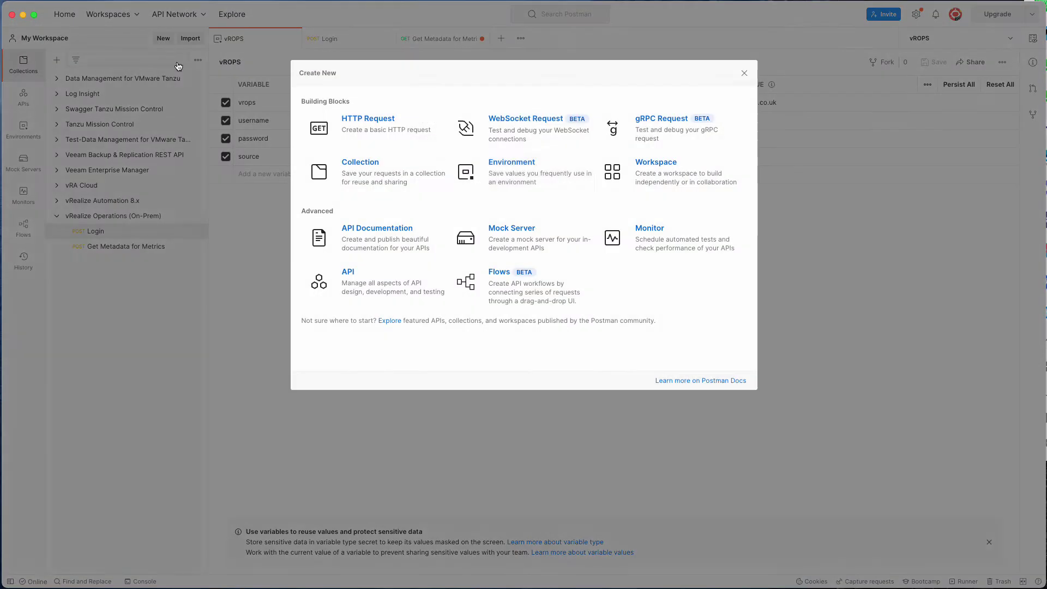
click(744, 73)
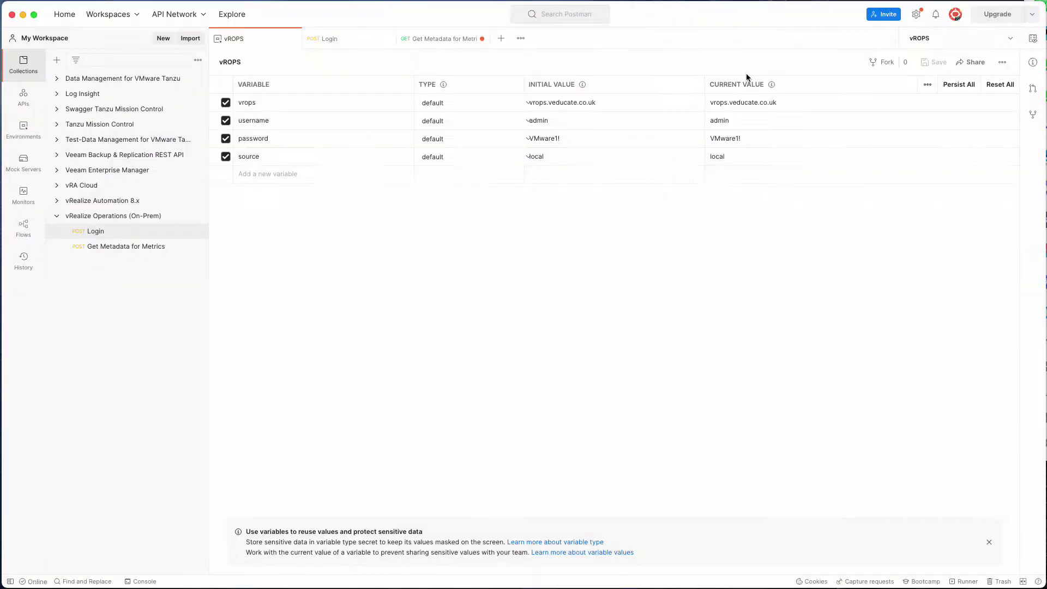
click(163, 39)
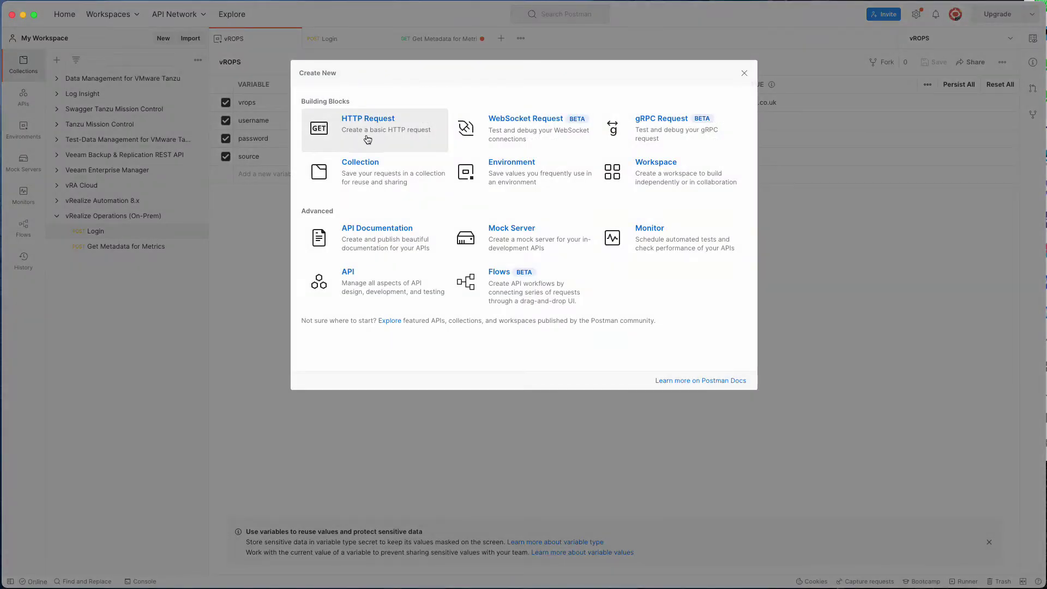
click(744, 73)
Save the Get Metadata for Metrics request in the vRealize Operations (On-Prem) collection and switch to the Login request.
click(124, 246)
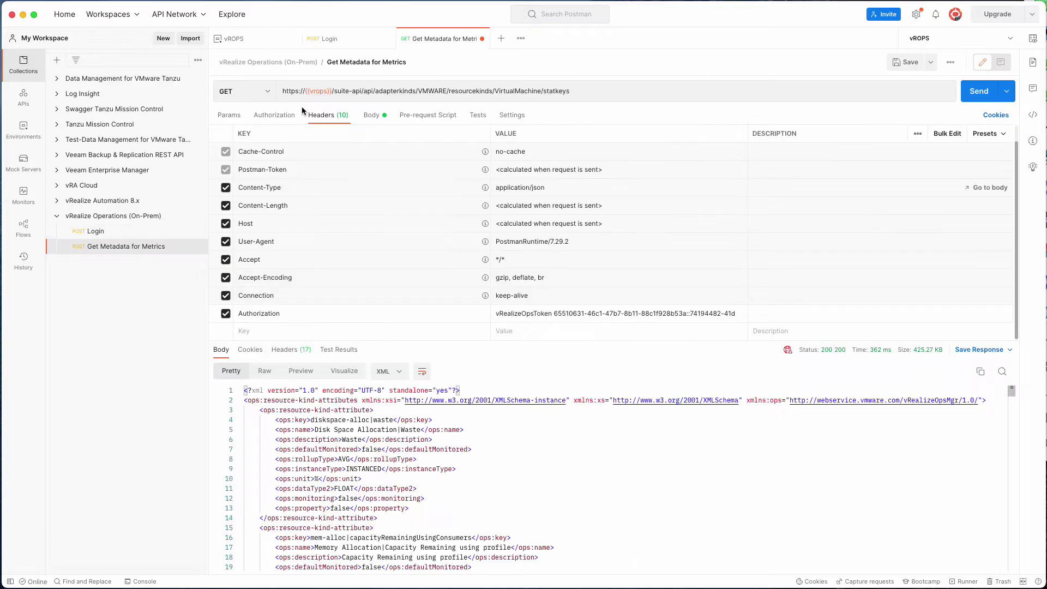
key(ctrl+s)
click(330, 39)
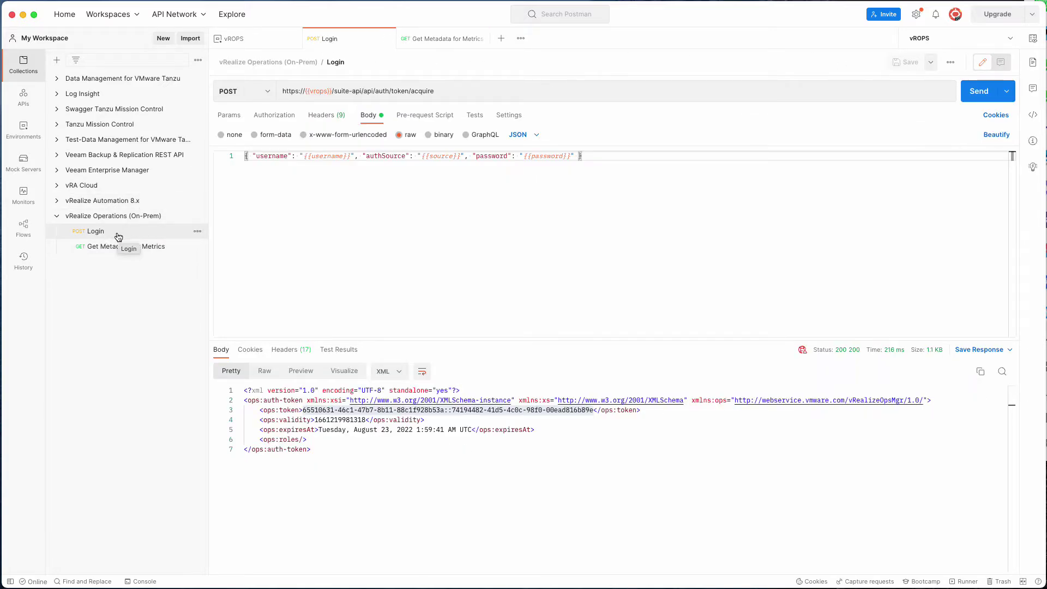
Examine the variables and authorization settings of the vRealize Operations (On-Prem) collection.
click(117, 216)
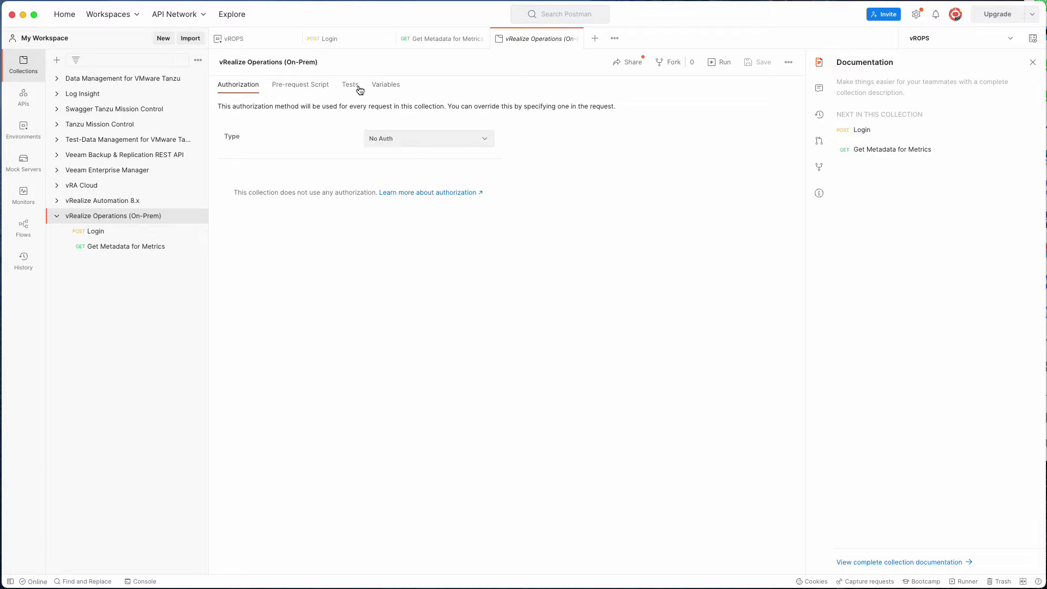
click(386, 86)
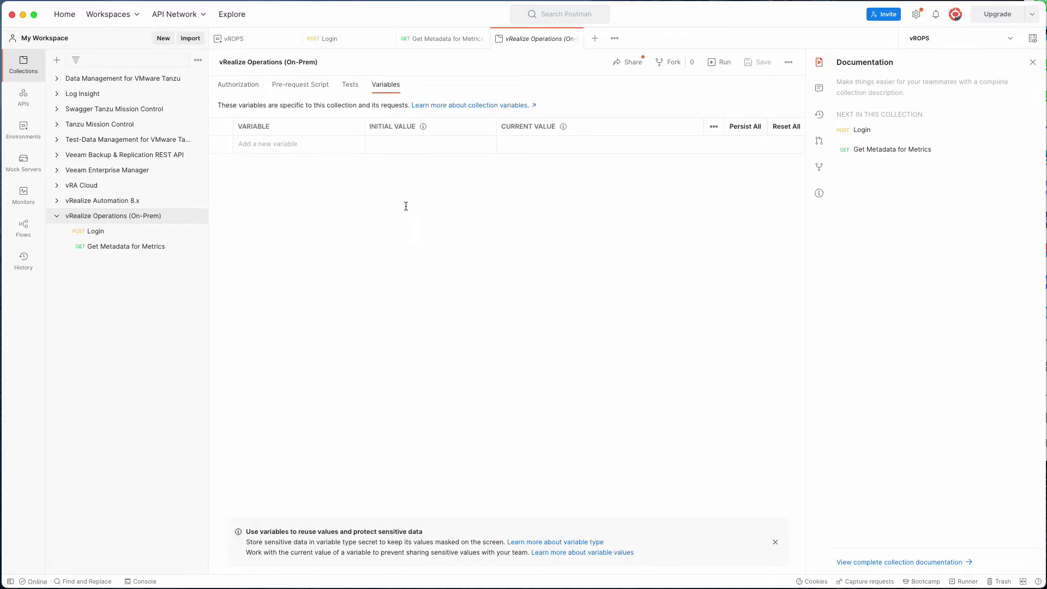
click(254, 88)
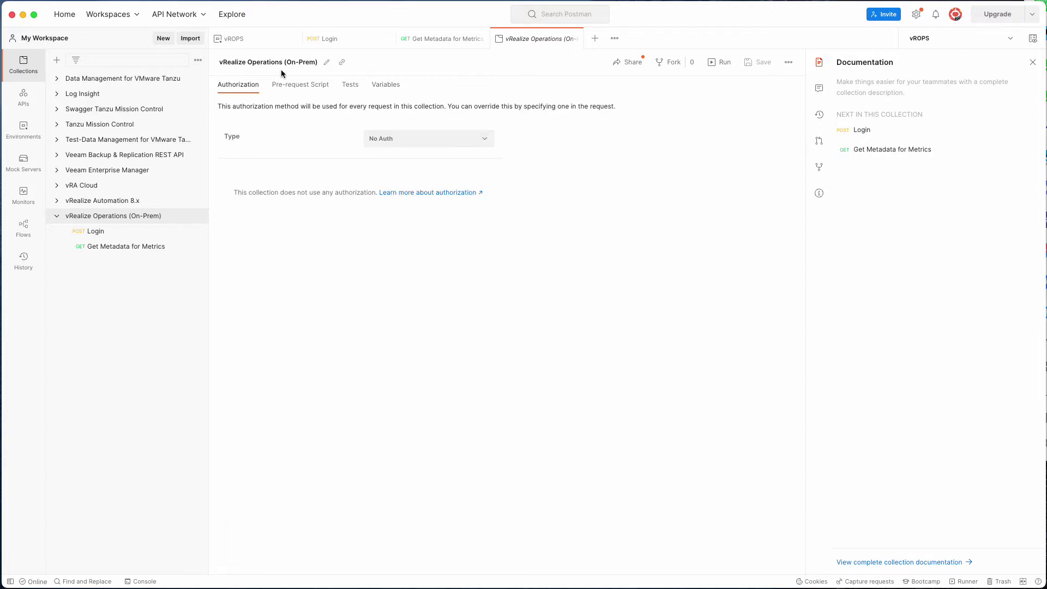
Examine the Login request's HTTP method and its URL, including the vrops variable and the suite-api path.
click(342, 42)
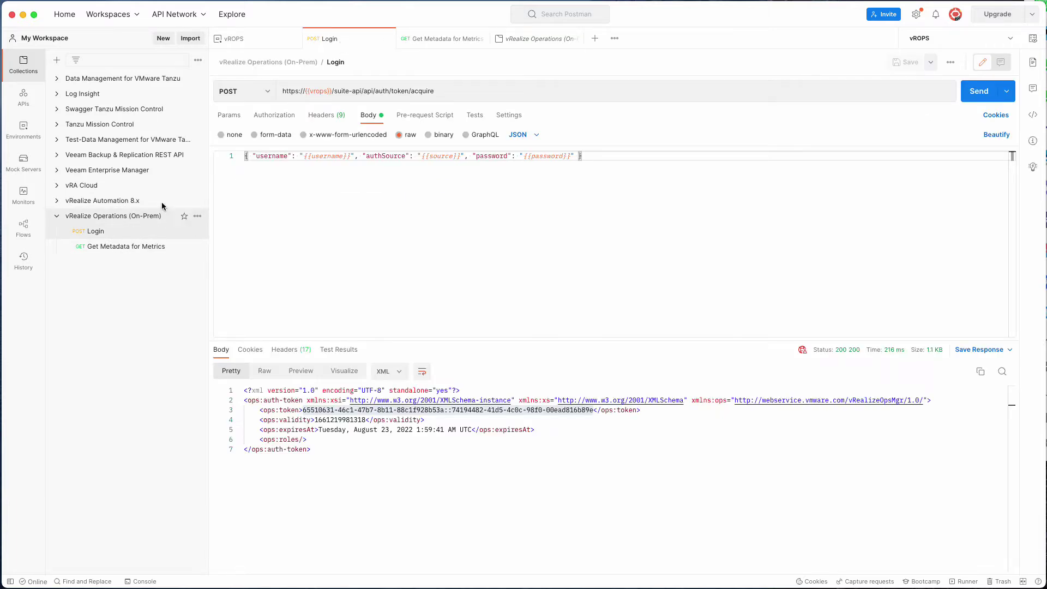
click(246, 93)
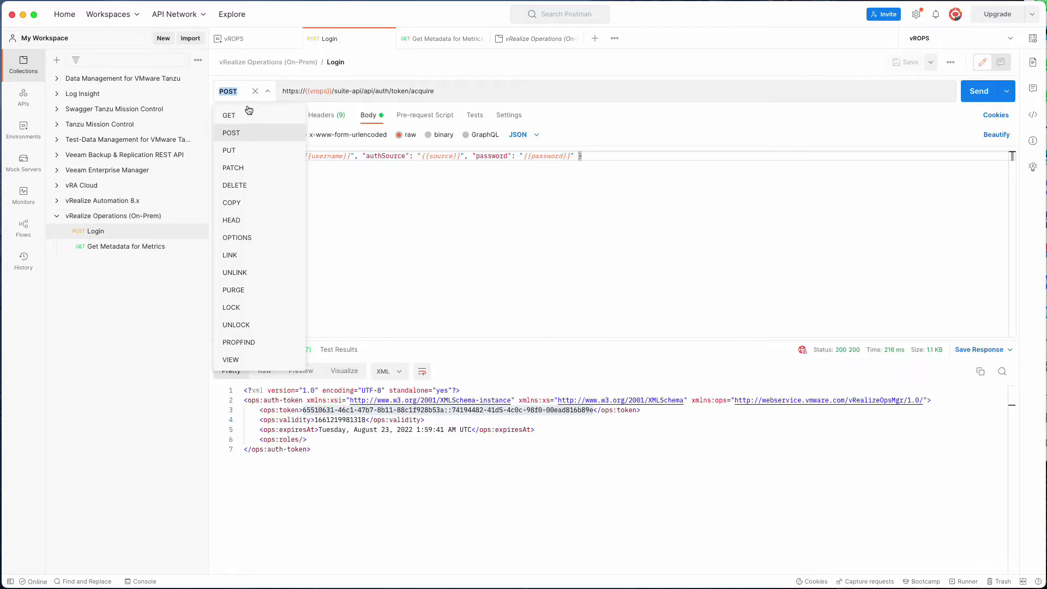
click(246, 141)
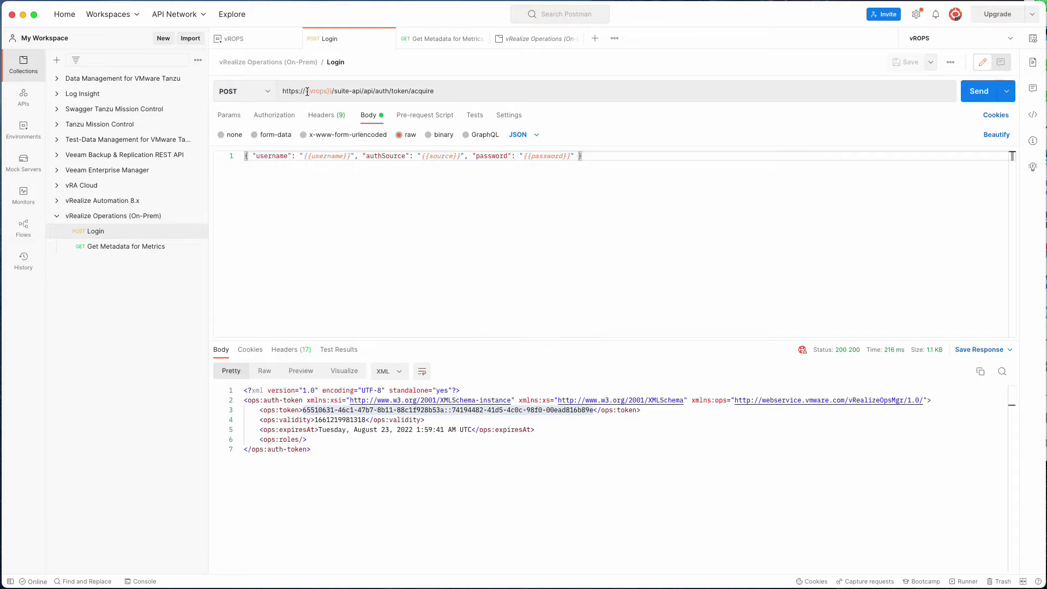
drag(305, 92, 322, 92)
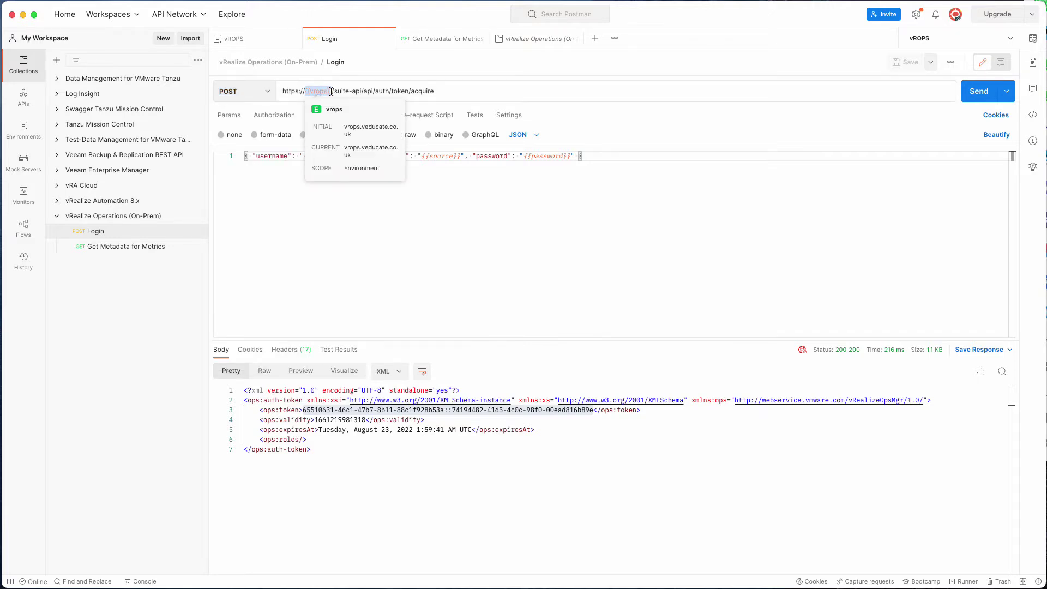
click(329, 91)
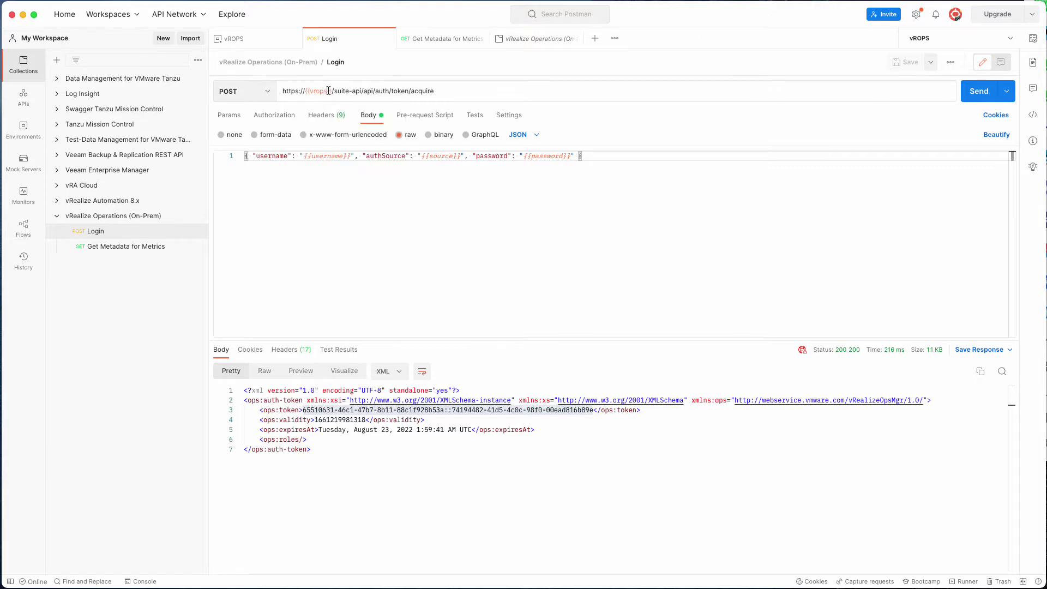
mouse_move(330, 92)
drag(334, 92, 354, 91)
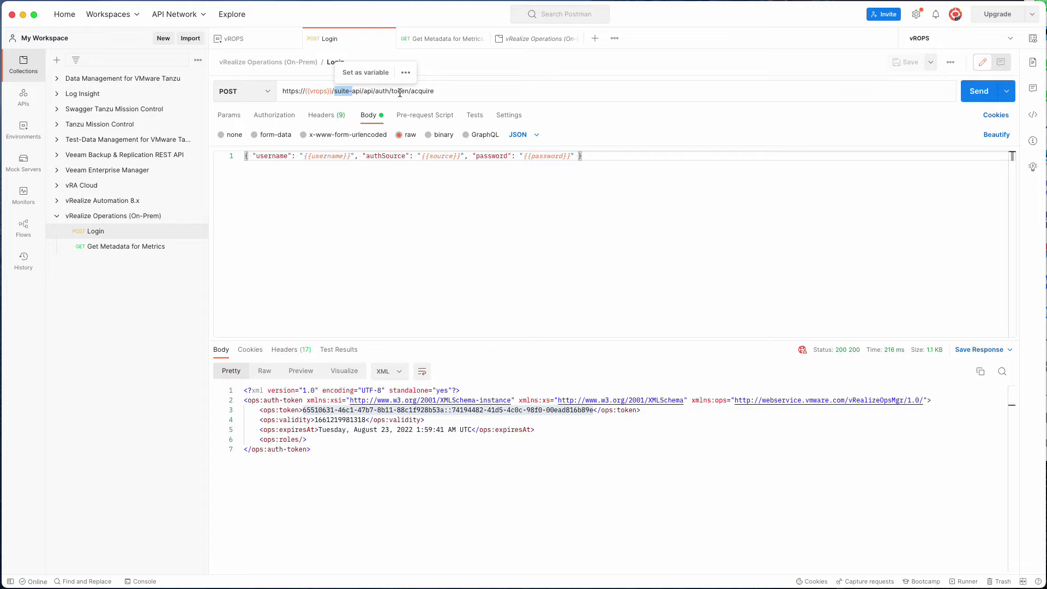
Examine the Login request's query parameters, authorization, headers and the username, authSource and password fields in its JSON body.
click(240, 117)
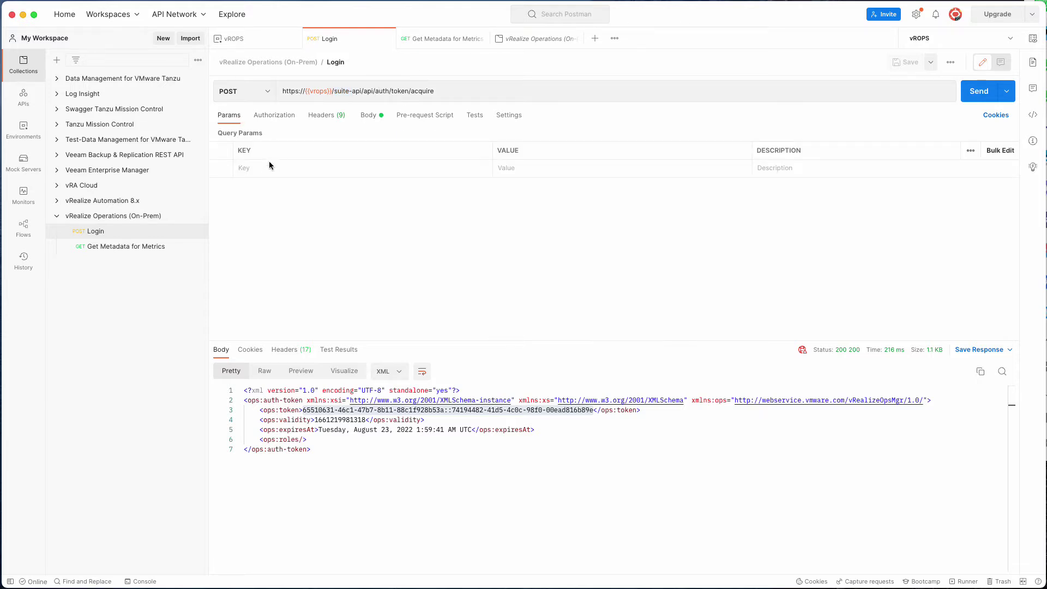
click(275, 115)
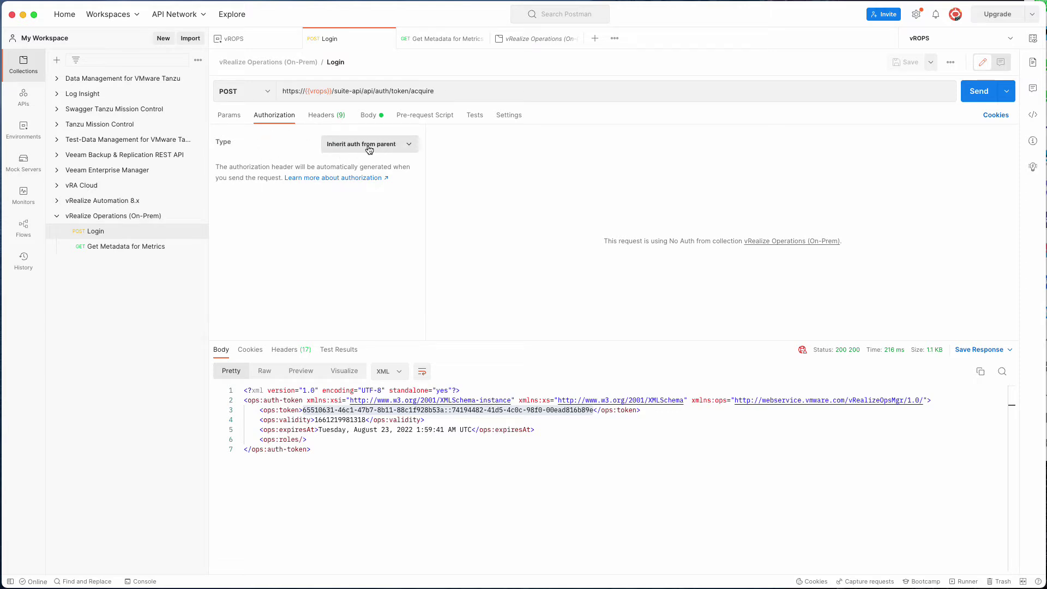
click(322, 115)
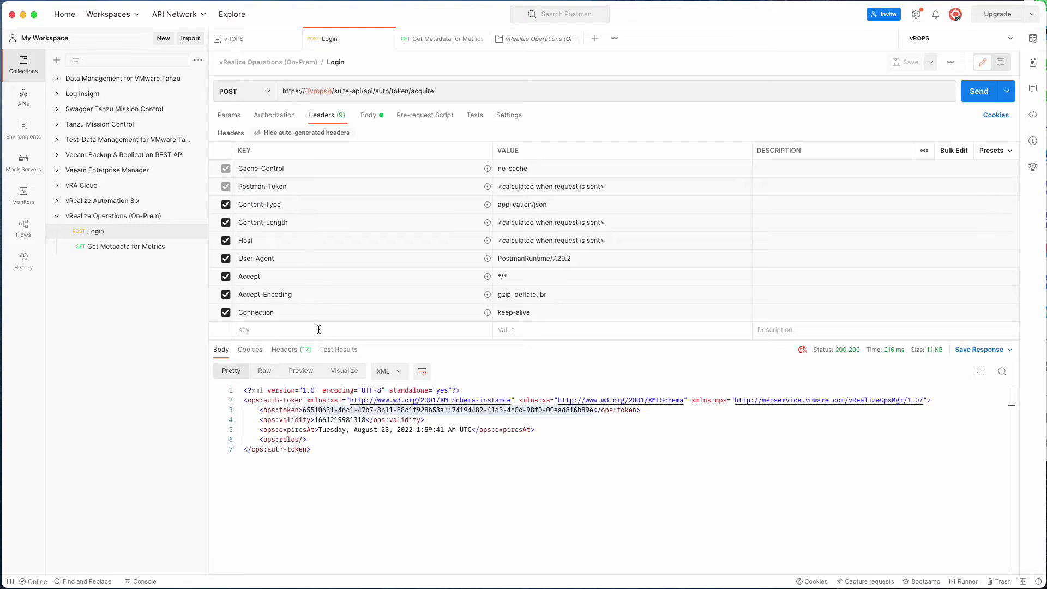
click(368, 115)
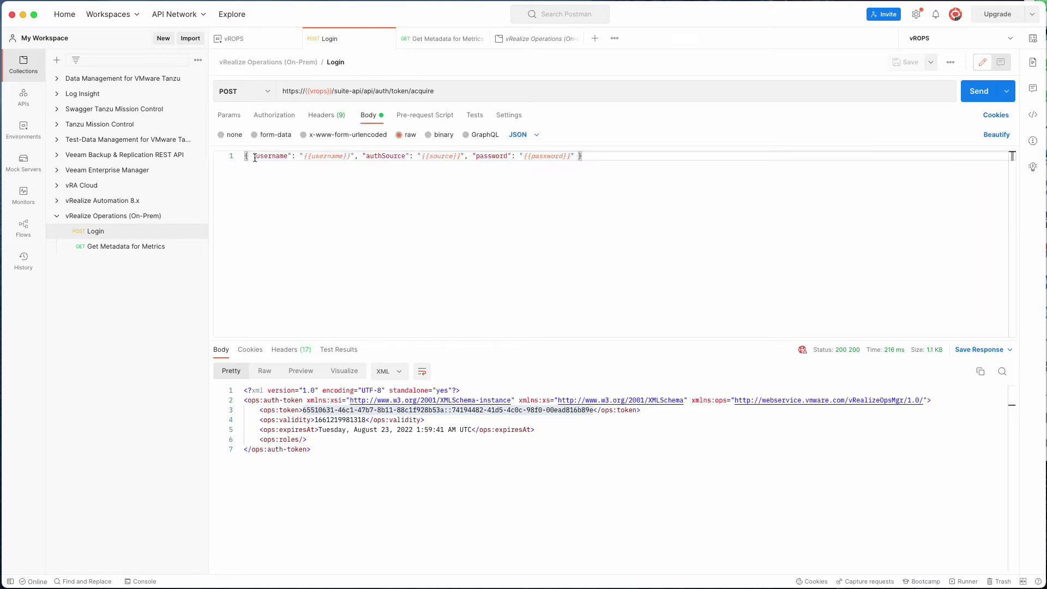
drag(255, 157, 349, 158)
click(304, 158)
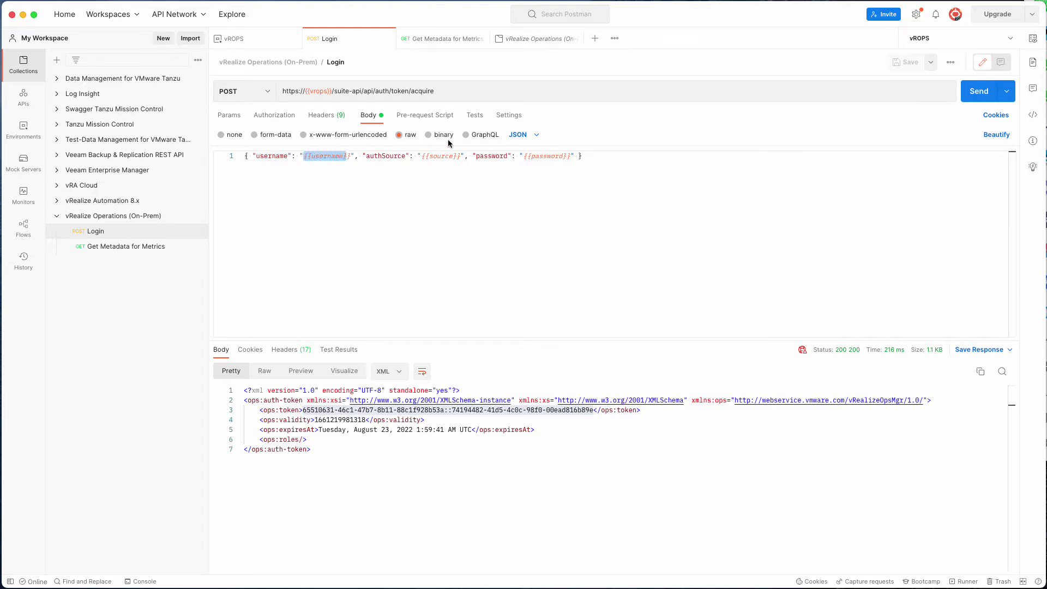
click(347, 158)
drag(351, 157, 305, 158)
click(365, 157)
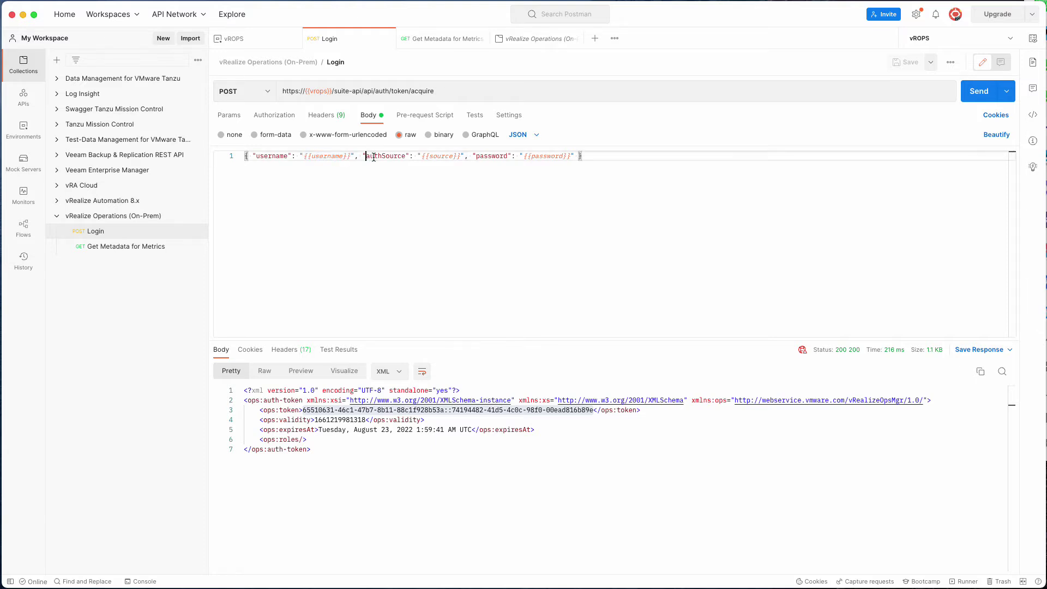
click(455, 156)
click(488, 157)
Send the Login request and copy the authentication token from the XML response.
click(979, 91)
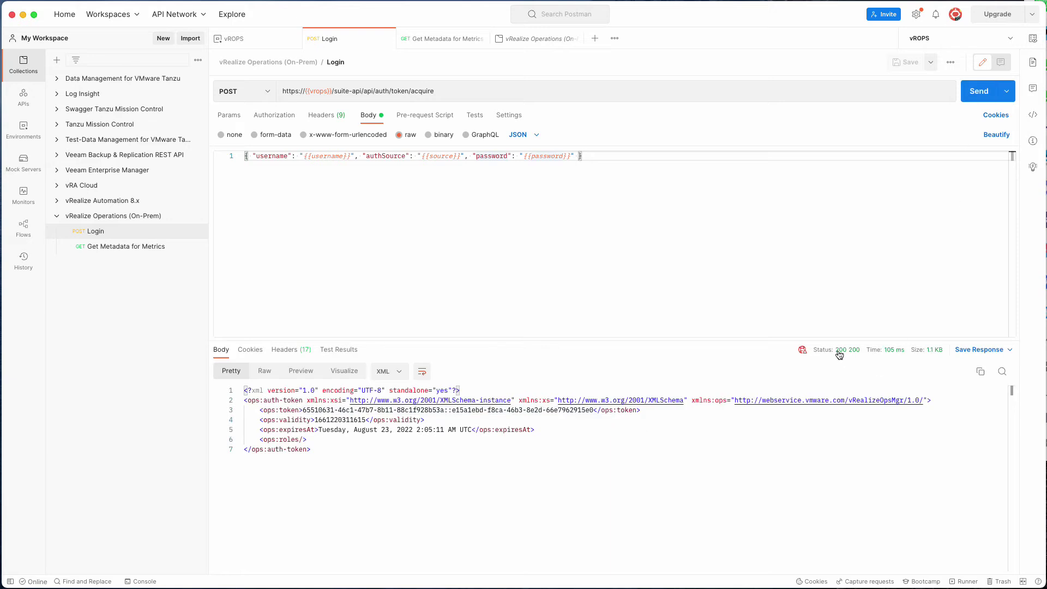
mouse_move(844, 356)
drag(303, 410, 594, 410)
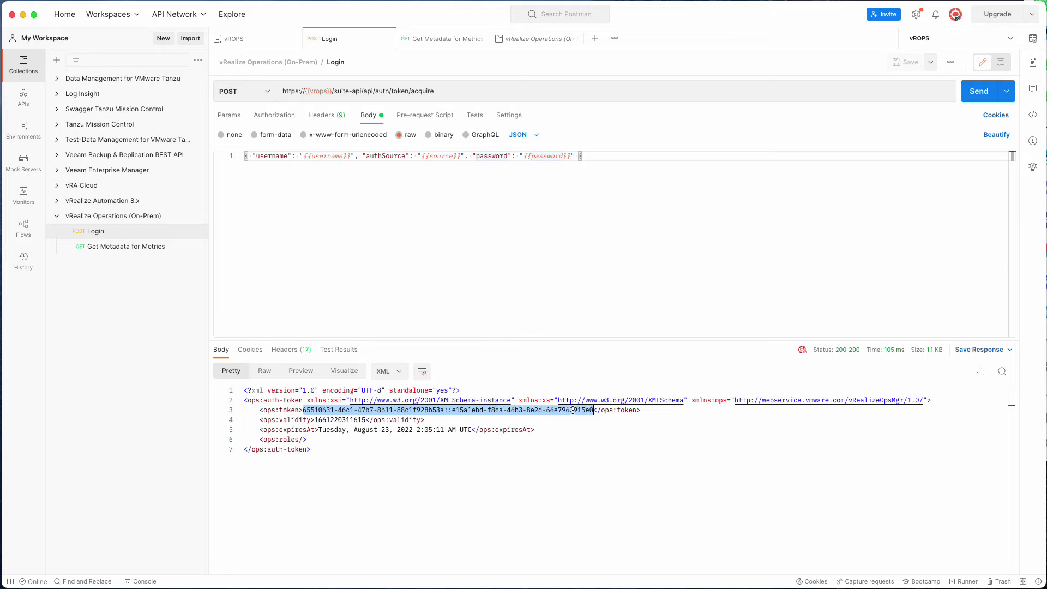
right_click(572, 410)
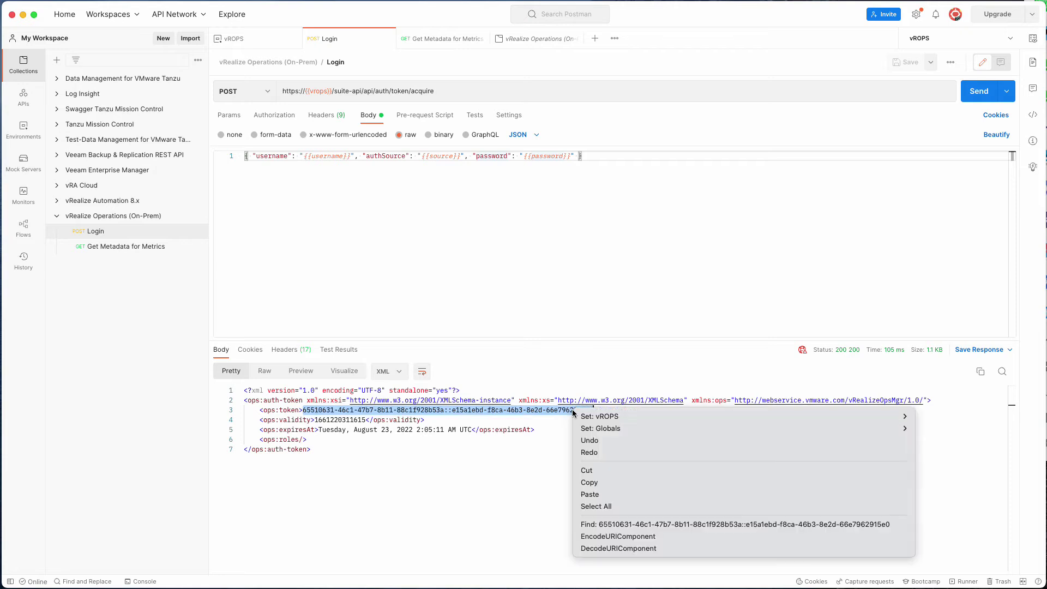
click(595, 482)
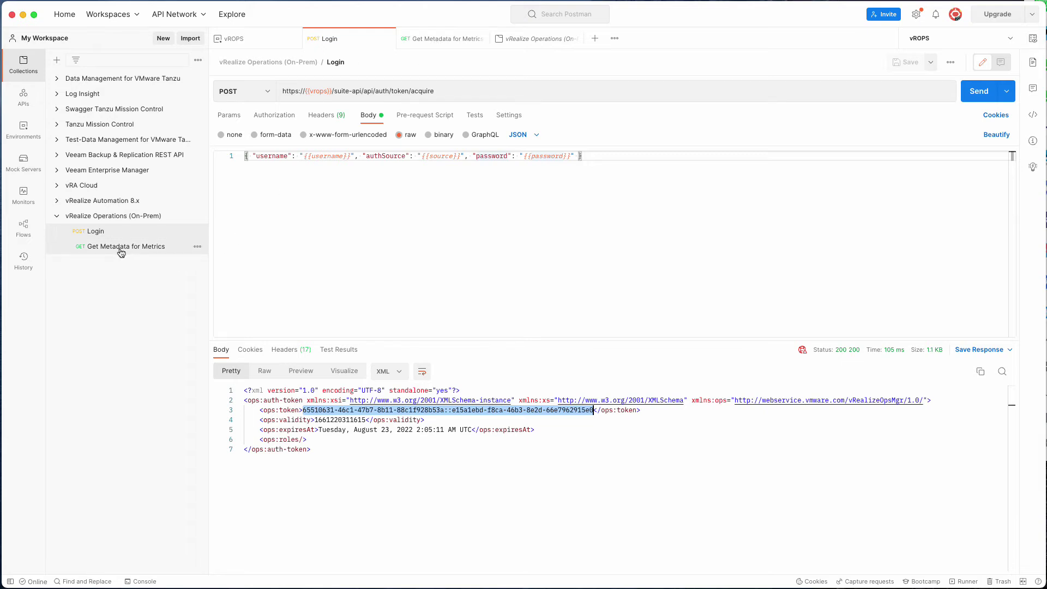
Open the Get Metadata for Metrics request and examine its URL, including the VirtualMachine statkeys path, and its authorization setting.
click(439, 39)
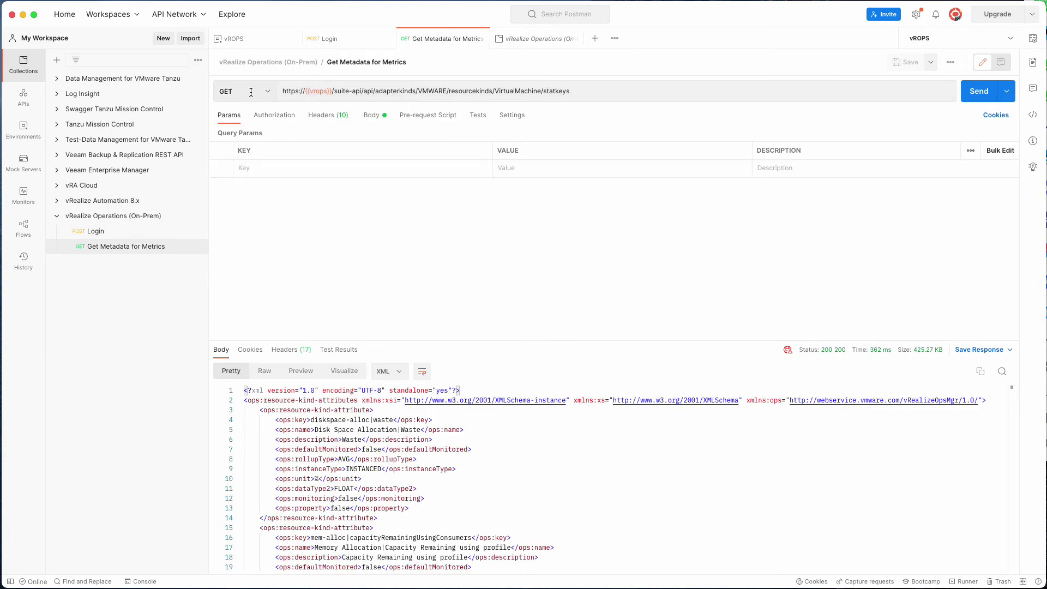
mouse_move(307, 92)
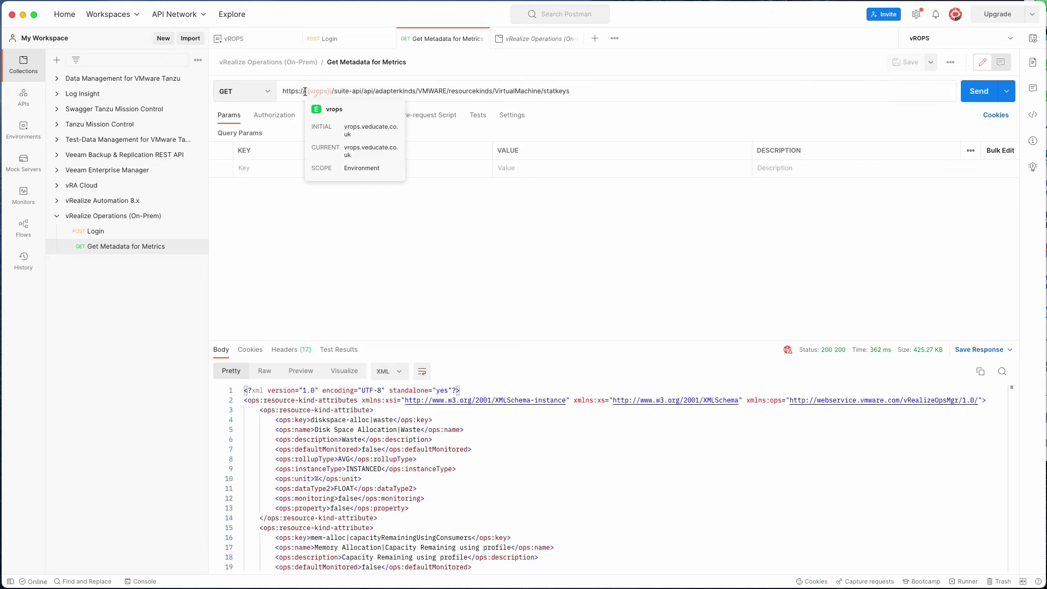
drag(305, 92, 584, 91)
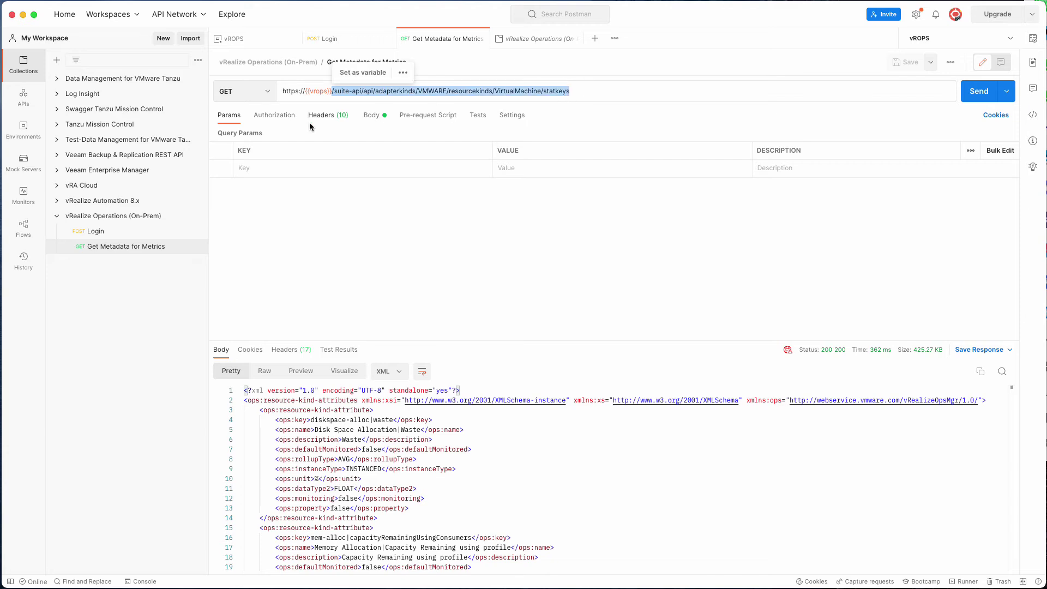
click(283, 116)
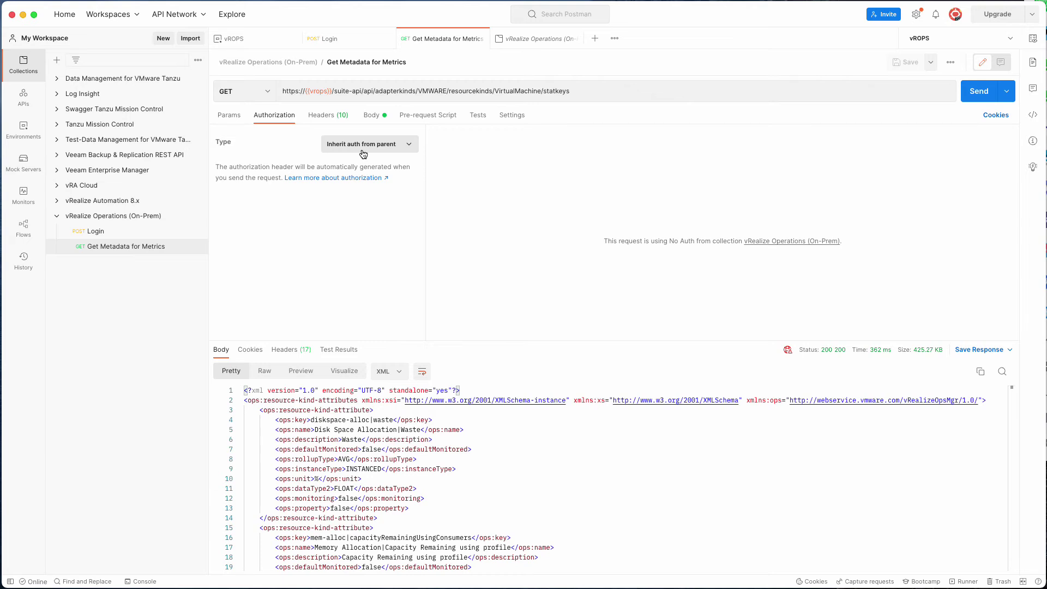
Replace the old token after the vRealizeOpsToken prefix in the request's Authorization header with the copied authentication token.
click(327, 119)
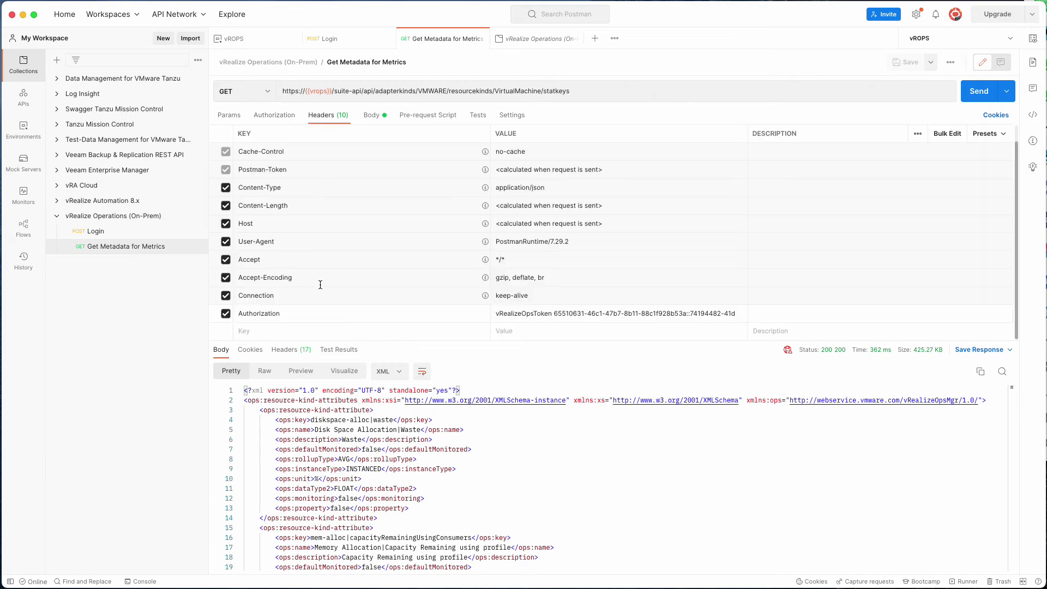
click(244, 314)
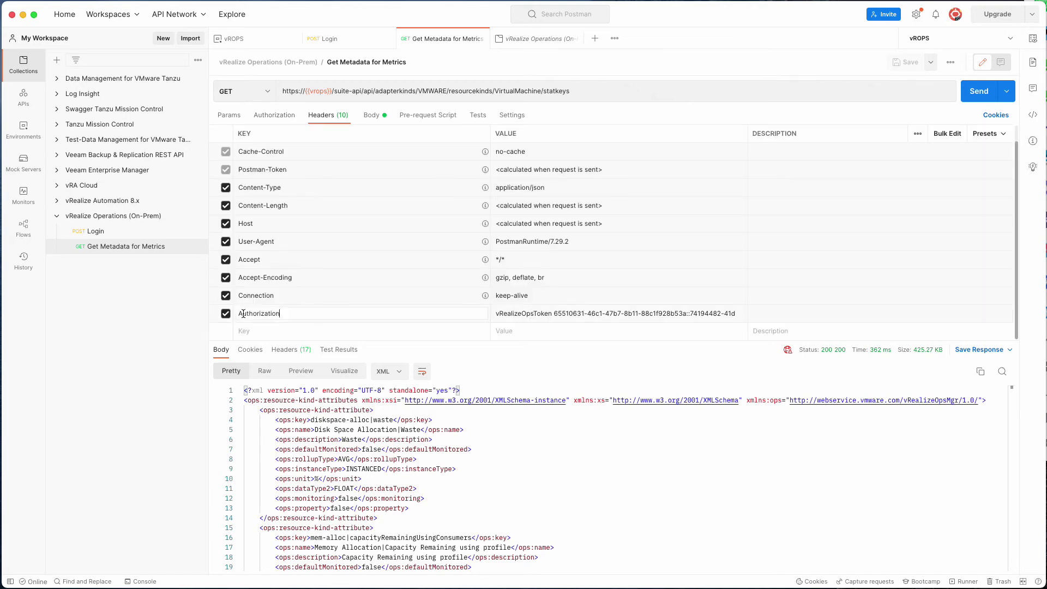
drag(316, 312, 236, 313)
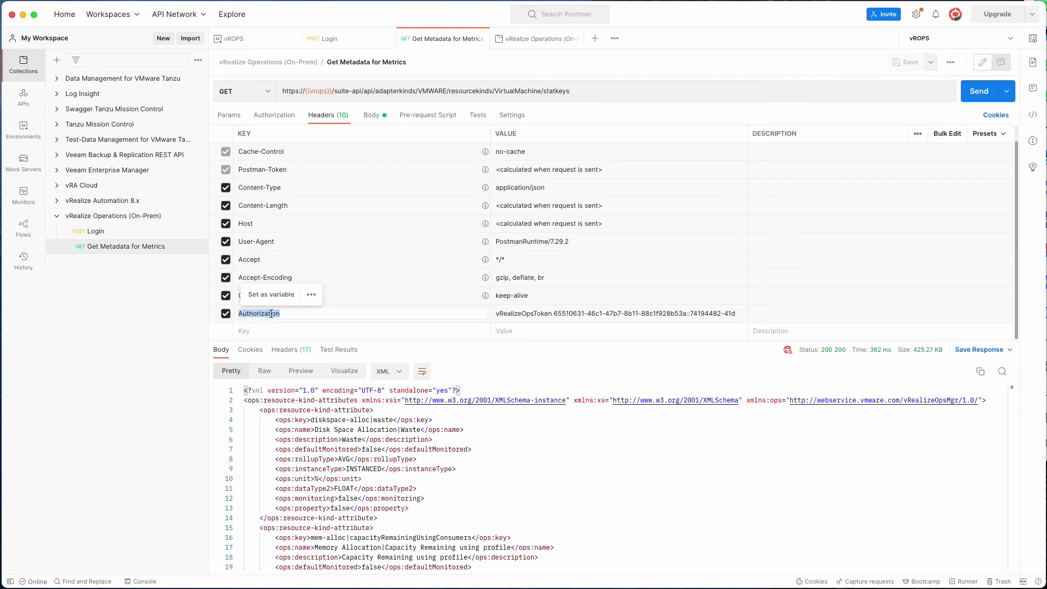
click(543, 313)
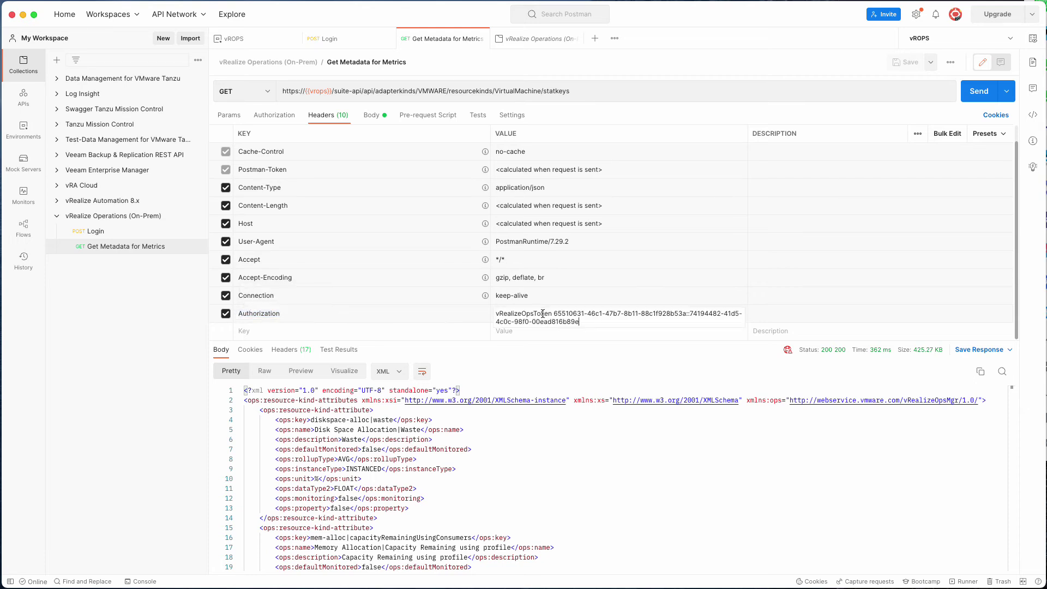
drag(551, 315, 495, 318)
click(552, 314)
drag(552, 314, 580, 321)
click(553, 315)
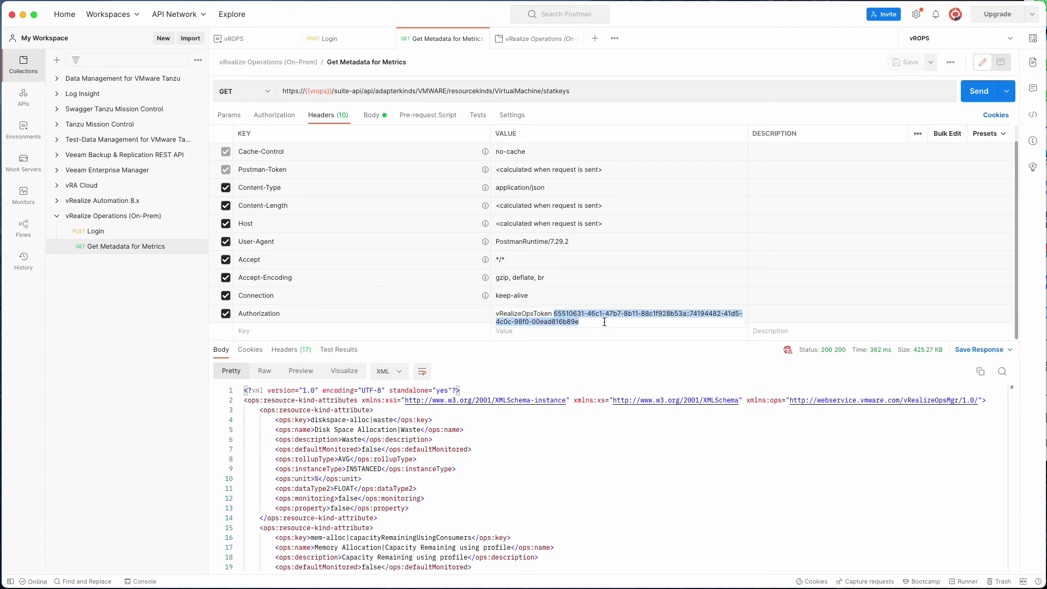
key(BackSpace)
key(super+v)
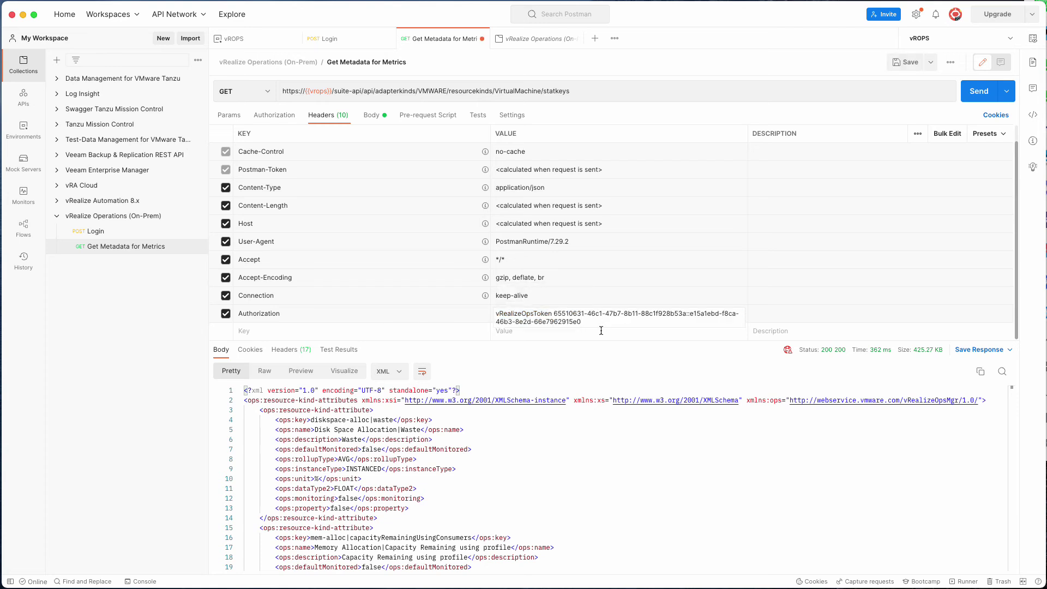
Delete the login JSON from the Get Metadata for Metrics request's body and save the request.
click(376, 116)
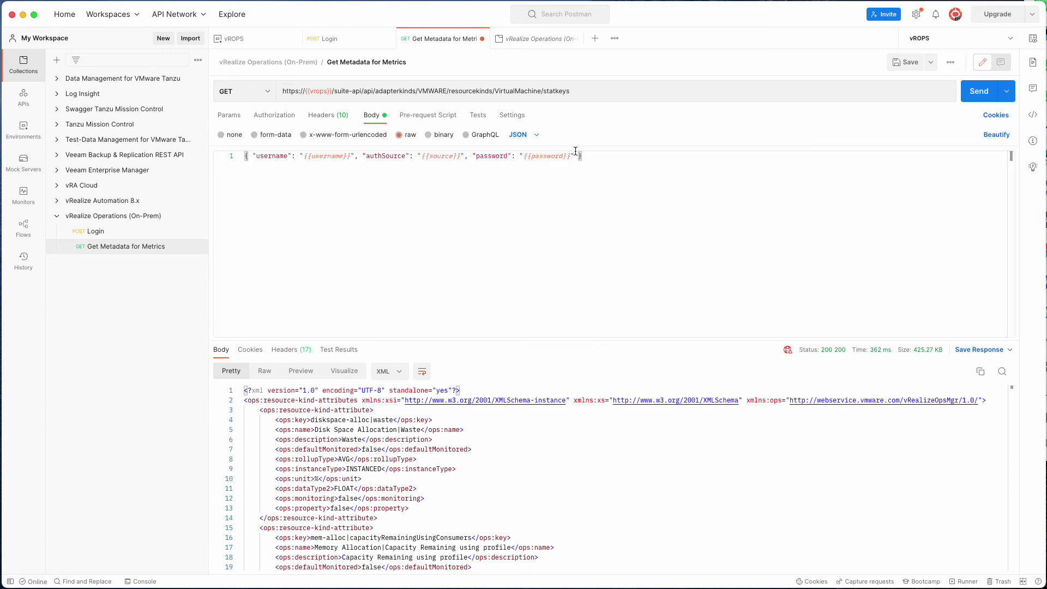
drag(610, 155, 244, 157)
key(BackSpace)
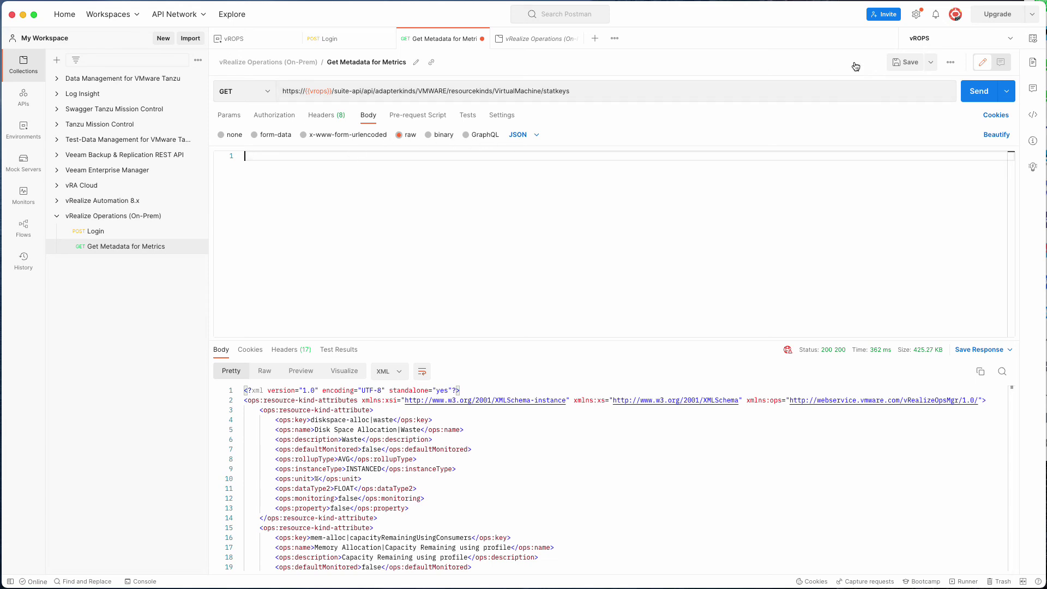
key(ctrl+s)
Send the Get Metadata for Metrics request with the updated headers and review the metric attributes in the XML response.
click(332, 115)
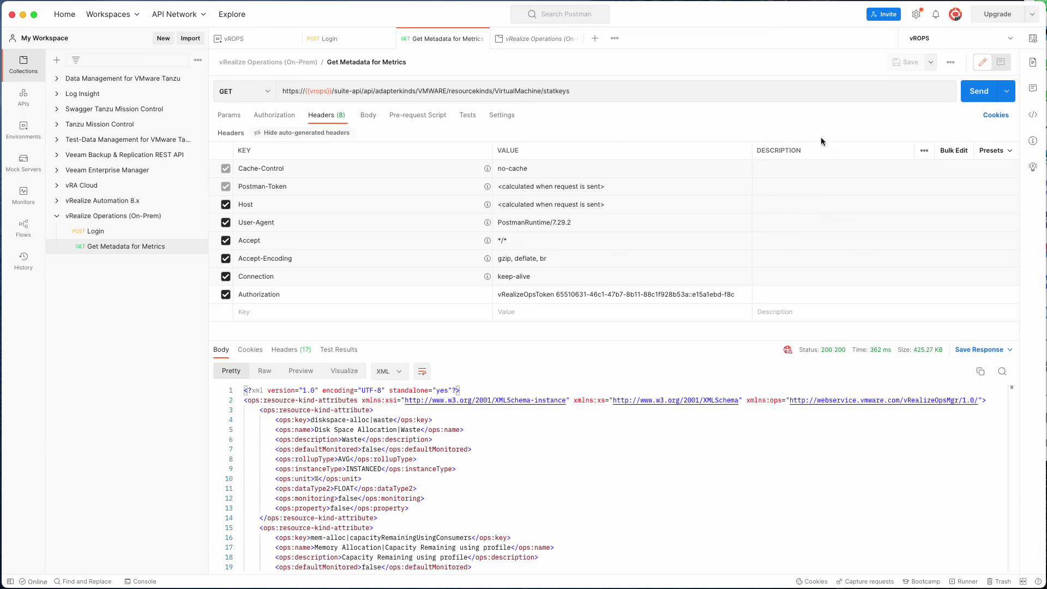
click(986, 93)
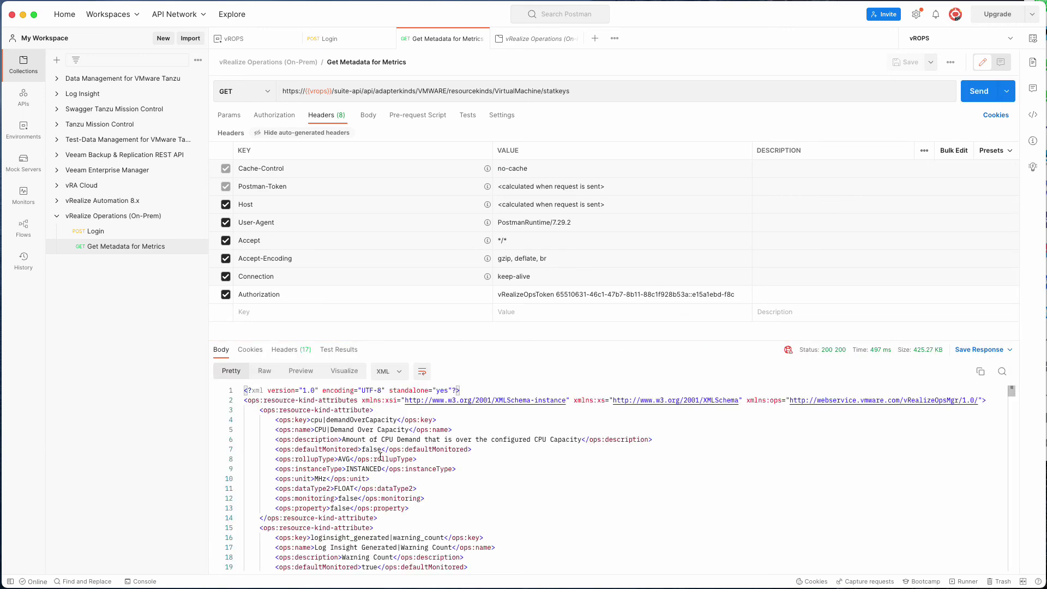
scroll(376, 490, down, 2)
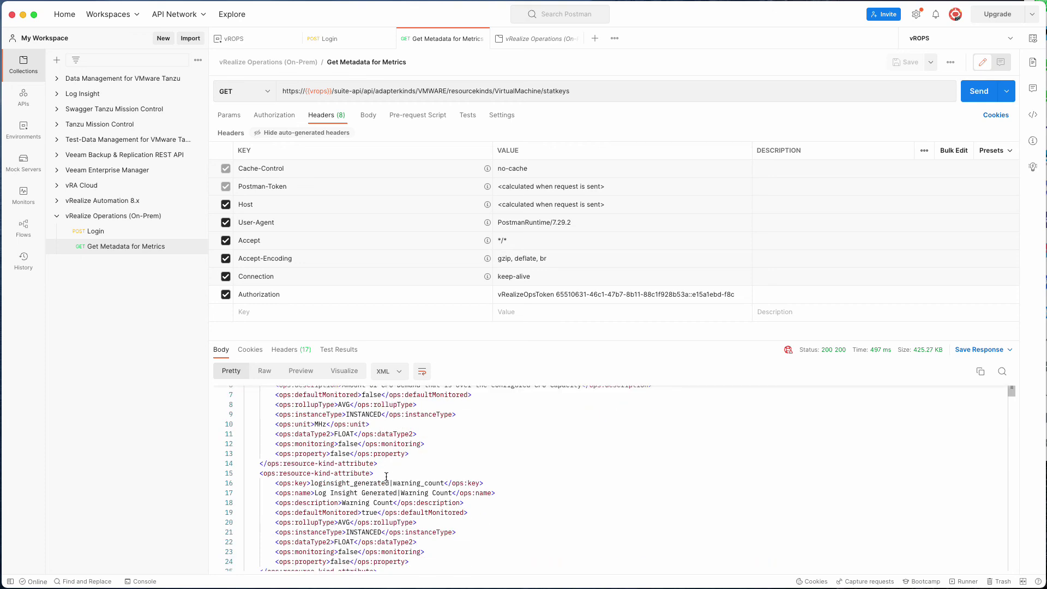
scroll(387, 478, down, 5)
scroll(388, 483, up, 5)
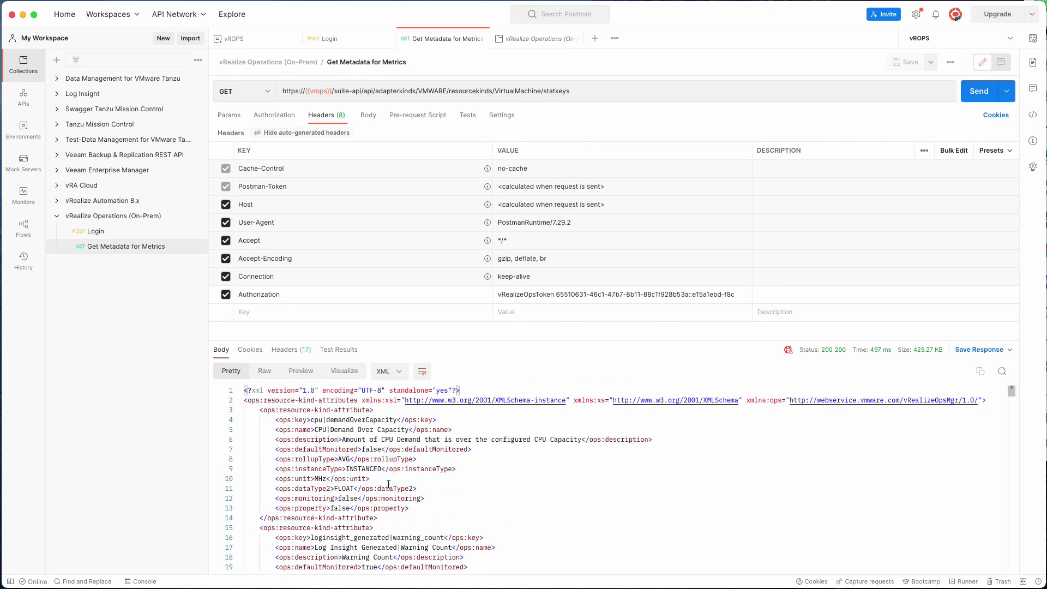